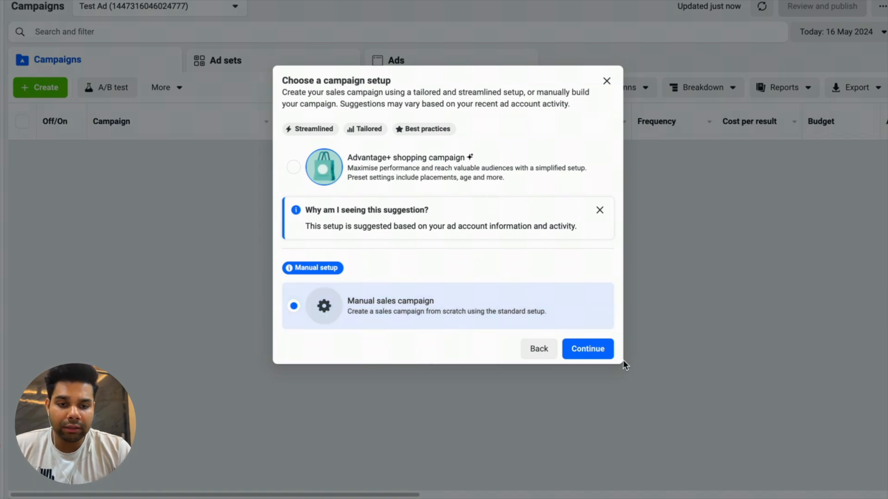
Create the campaign with the manual sales setup and name it "Retargeting Sales campaign"
click(601, 351)
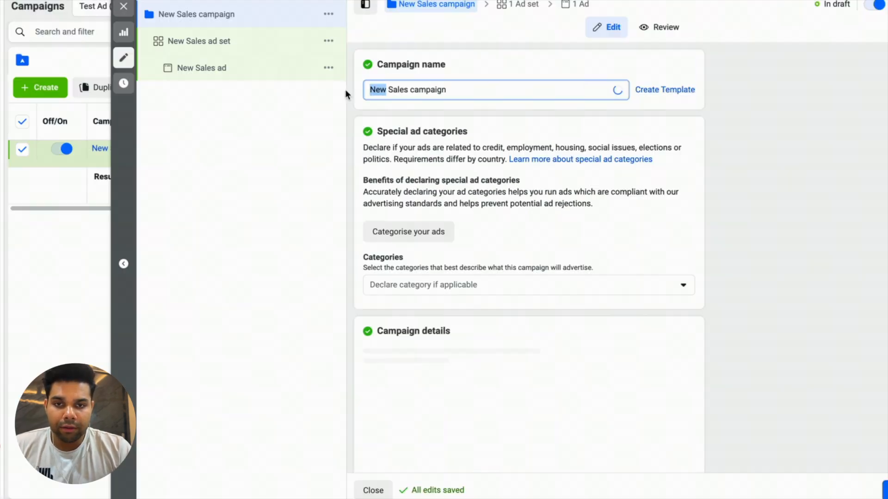
text(Retai)
key(BackSpace)
key(BackSpace)
text(argeting)
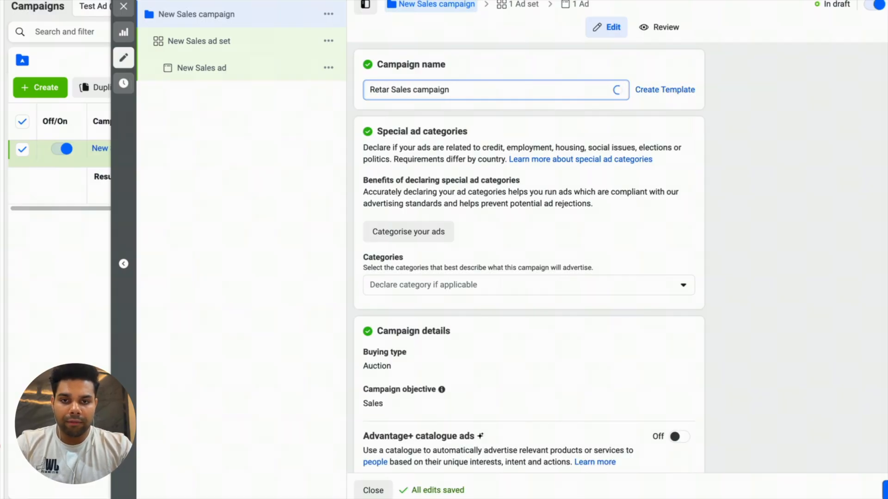
click(501, 70)
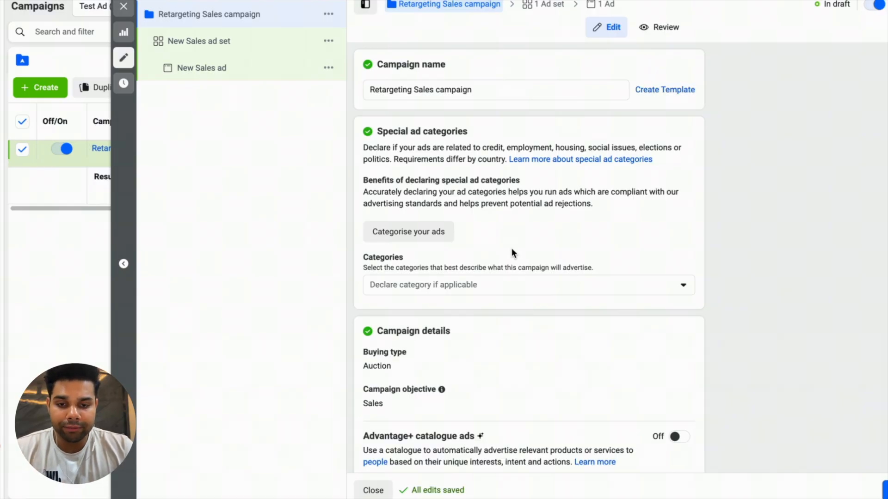
Select Enchanting Designs Pixel as the new ad set's pixel and Purchase as its conversion event
scroll(511, 250, down, 5)
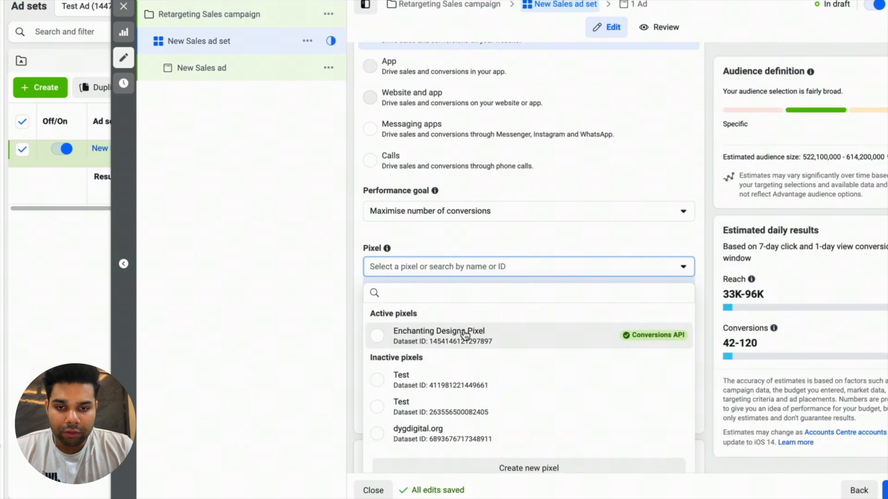
click(461, 332)
scroll(461, 330, down, 1)
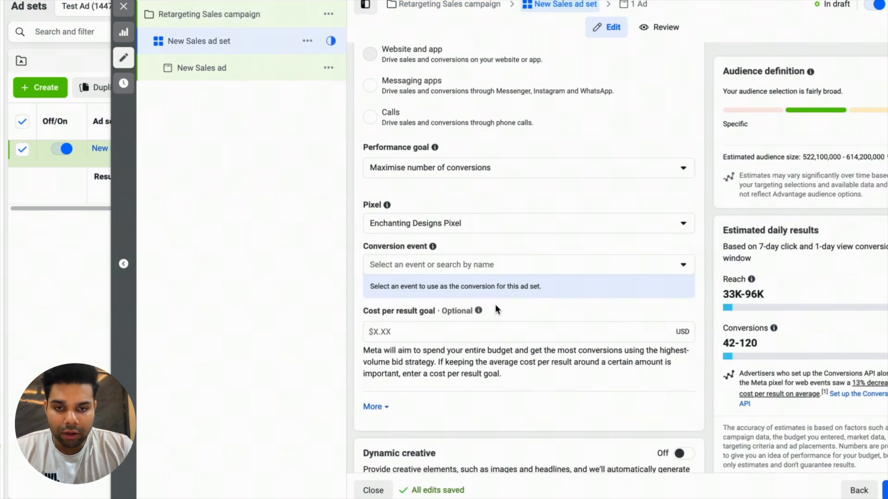
click(487, 263)
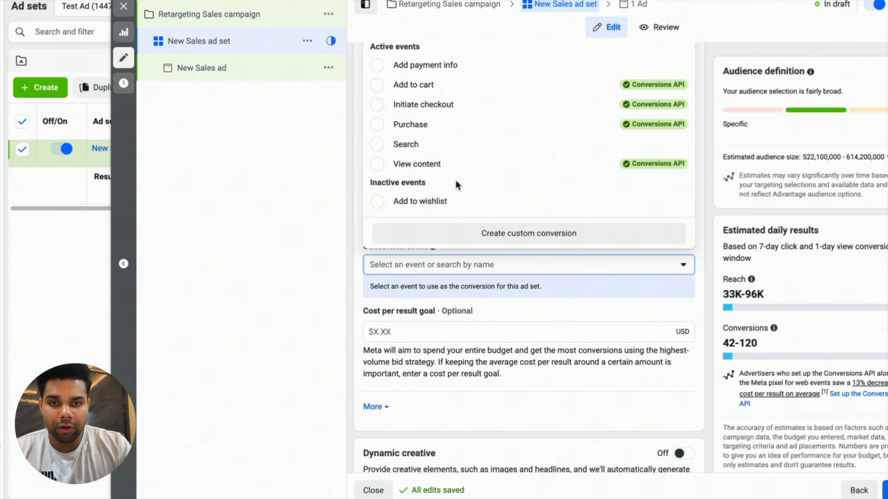
click(407, 124)
Set the ad set's daily budget to $5.00
scroll(449, 283, down, 5)
scroll(449, 279, down, 2)
double_click(476, 282)
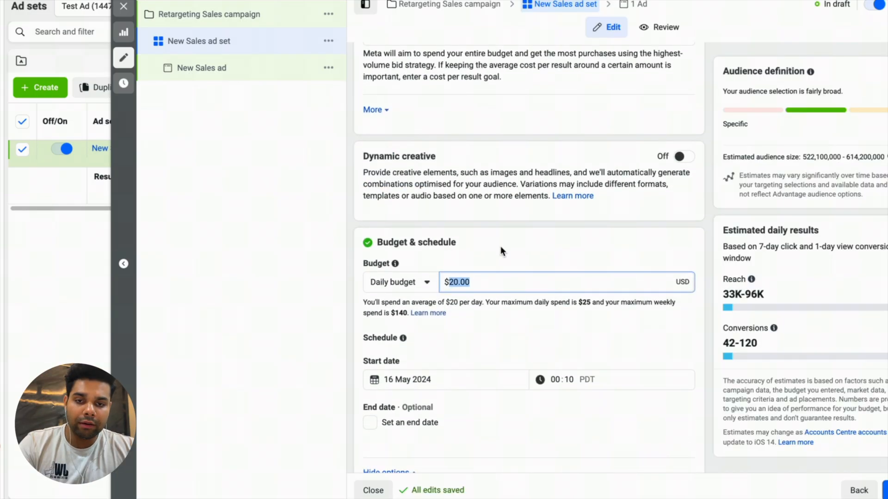
text(5)
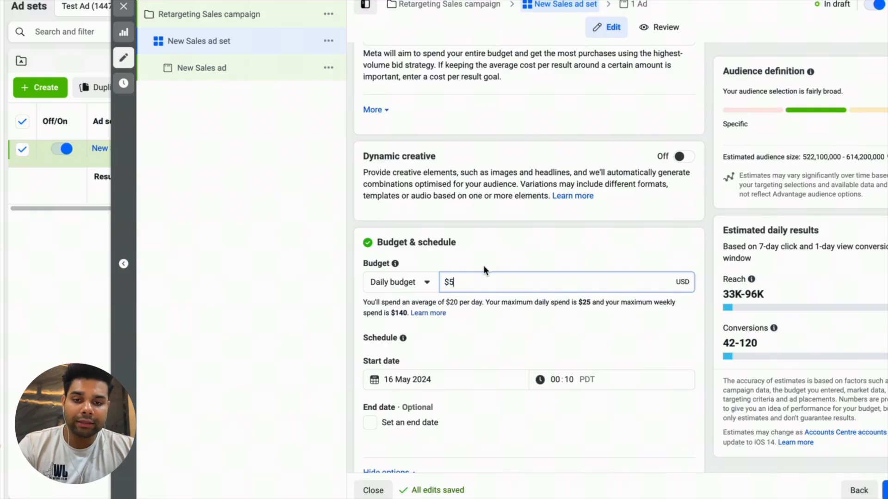
click(484, 270)
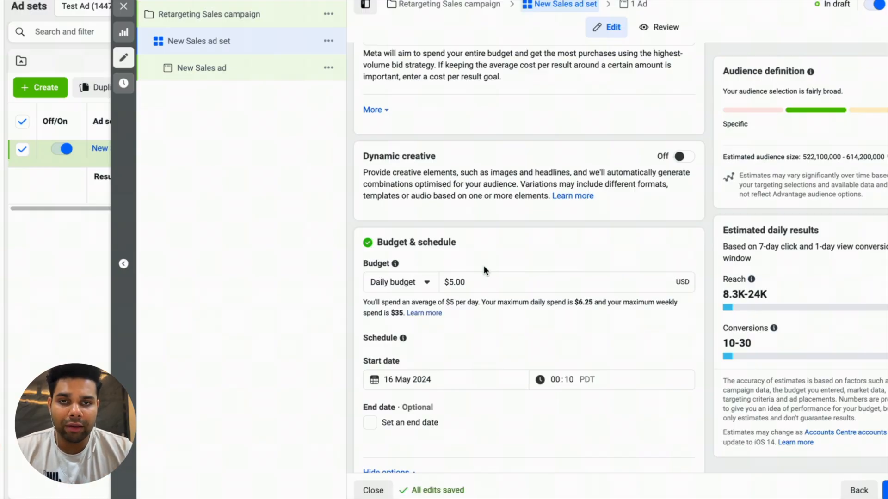
Switch the ad set's audience from Advantage+ audience to the original audience options
scroll(484, 269, down, 4)
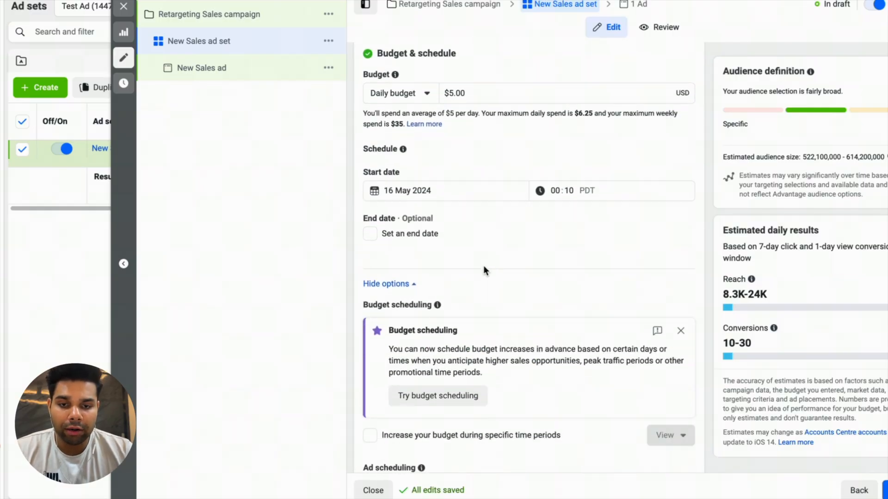
scroll(483, 270, down, 10)
click(423, 335)
click(441, 253)
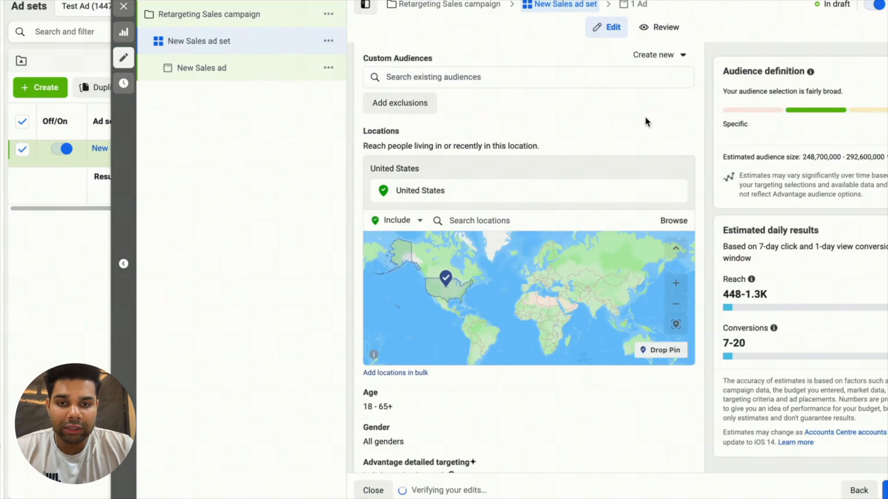
Start a new custom audience for the ad set with Website as its source
scroll(563, 418, down, 1)
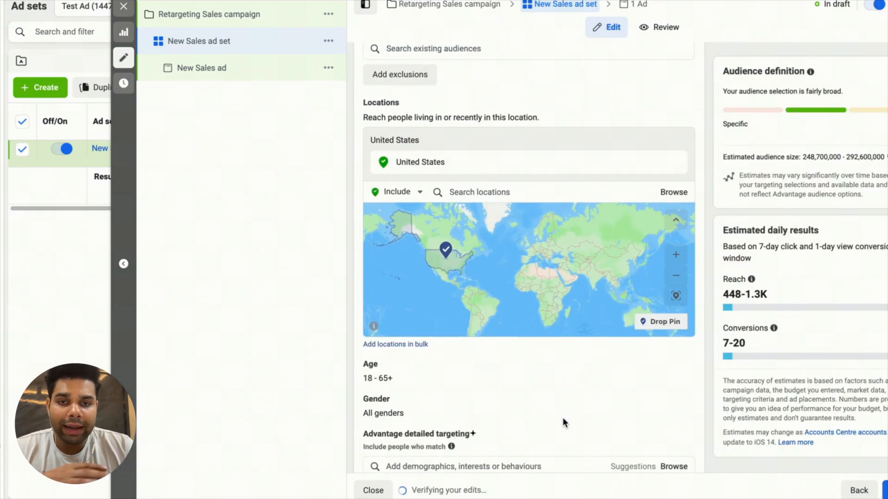
scroll(564, 421, down, 1)
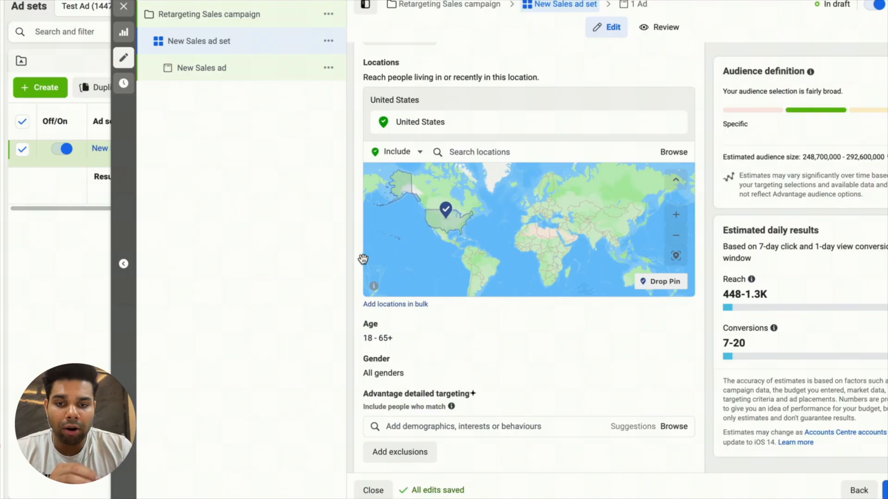
scroll(357, 251, up, 2)
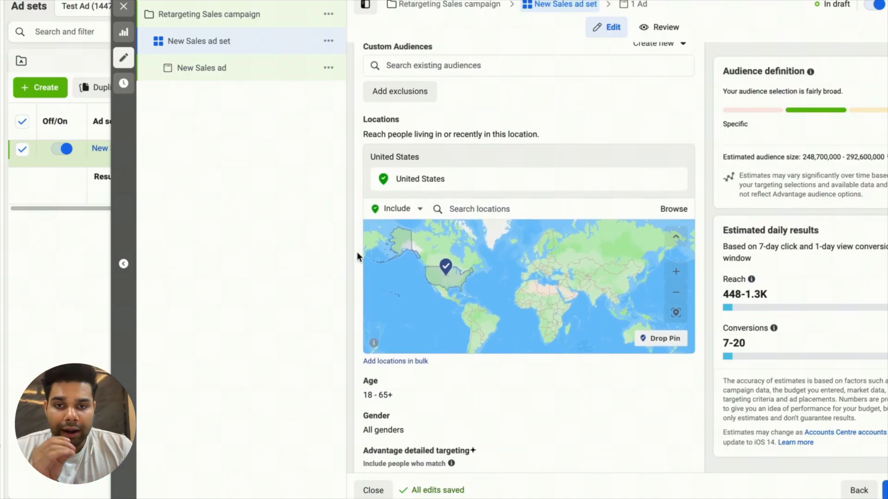
scroll(357, 251, up, 4)
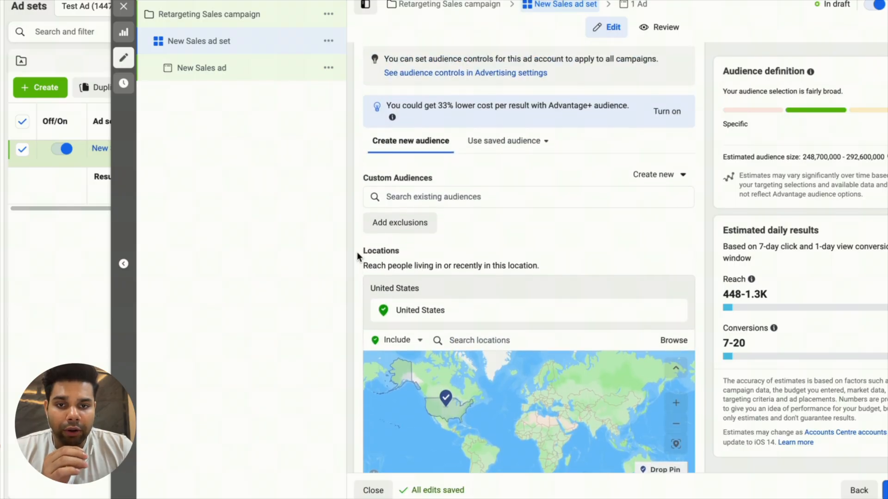
click(653, 237)
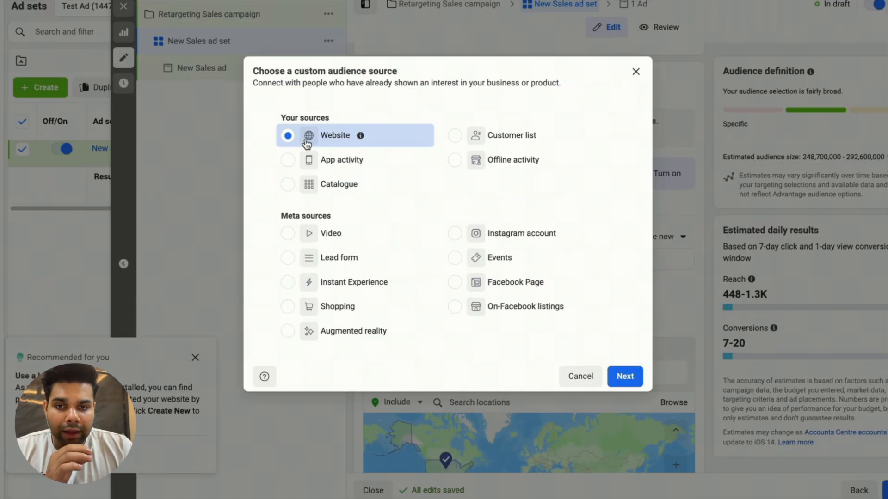
click(619, 377)
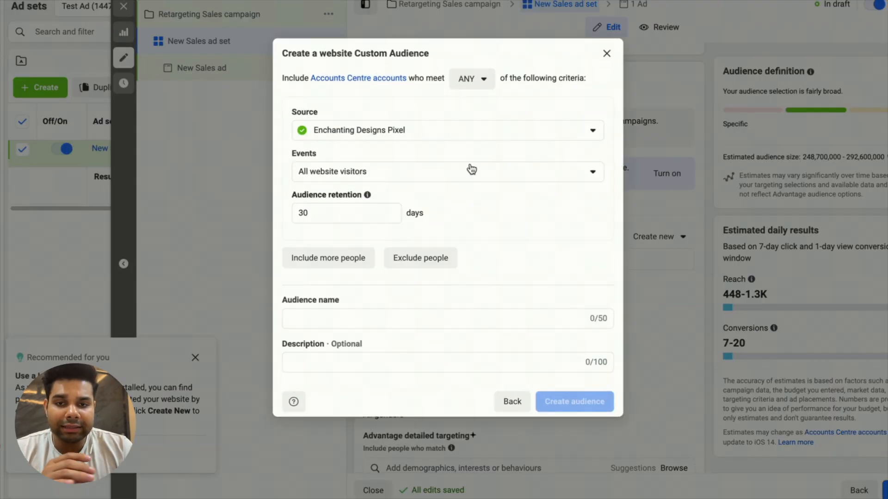
Create the website custom audience from the Purchase event with 180 days of audience retention, named "Purchase 180d"
click(424, 175)
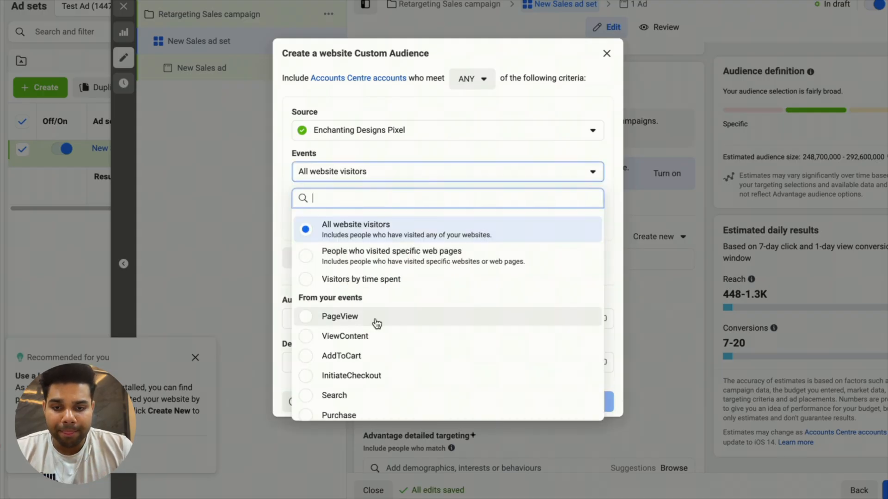
scroll(373, 321, down, 1)
click(356, 388)
double_click(326, 203)
text(180)
click(346, 329)
text(Purch)
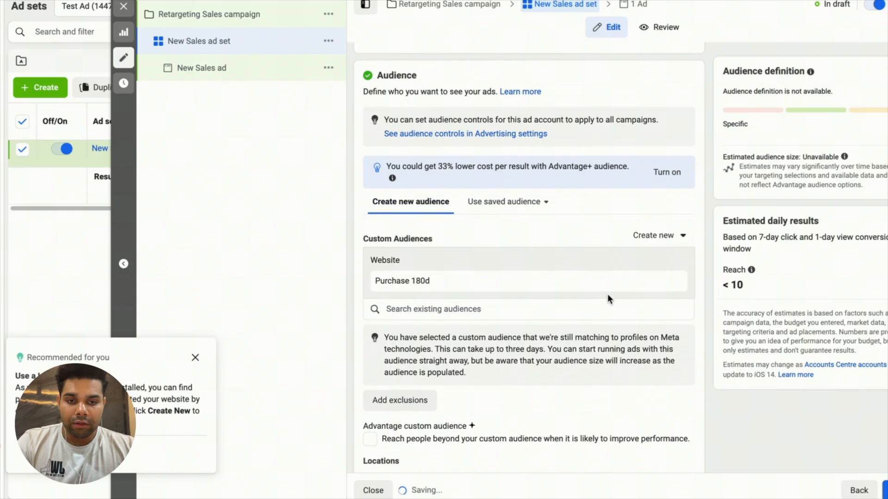
Rename the ad set to "Purchase 180d" by reusing the custom audience's name
drag(451, 279, 378, 276)
key(ctrl+c)
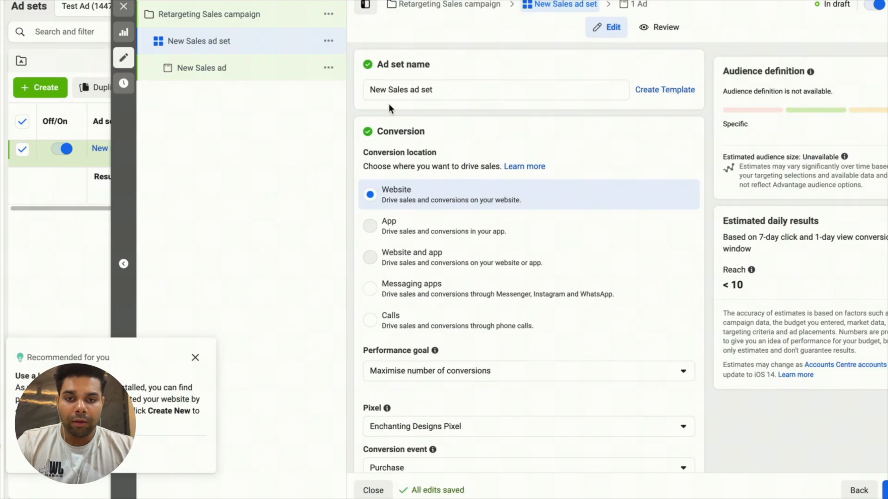
double_click(398, 89)
key(ctrl+a)
key(ctrl+v)
click(522, 64)
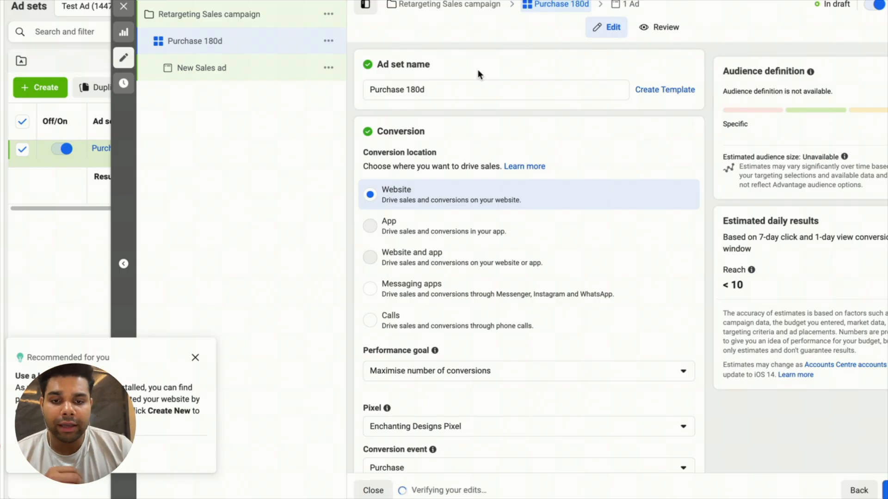
scroll(481, 191, down, 10)
scroll(474, 148, up, 1)
click(474, 147)
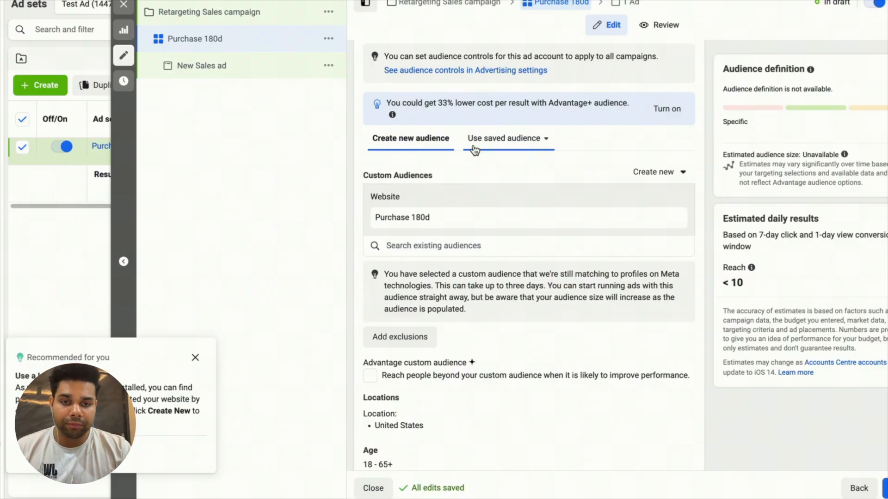
scroll(474, 149, up, 2)
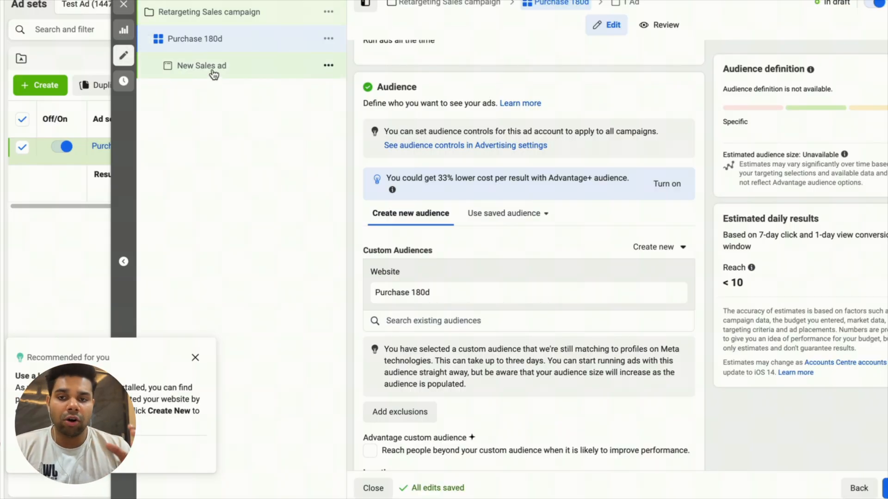
Close the editor and duplicate the Purchase 180d ad set once into the original campaign
click(124, 5)
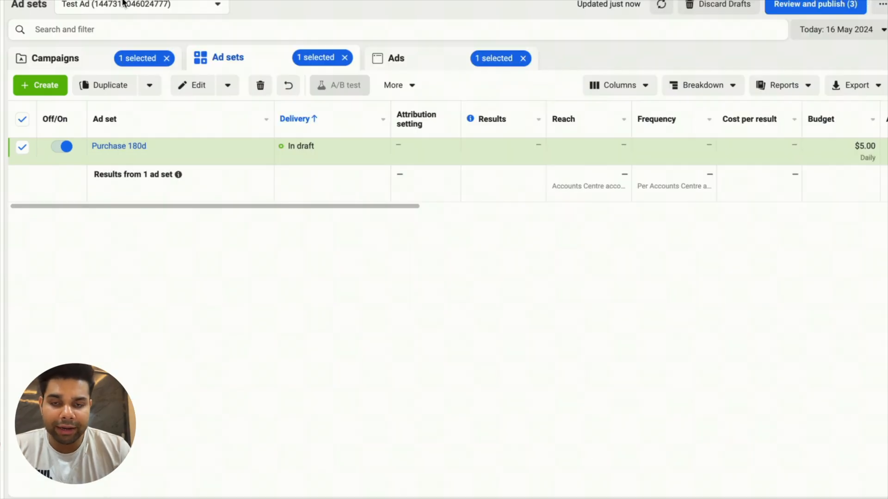
click(185, 158)
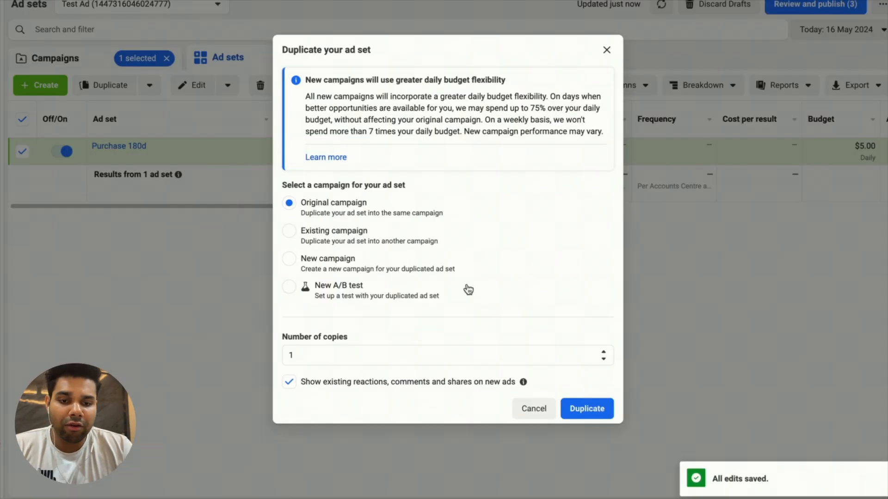
click(570, 411)
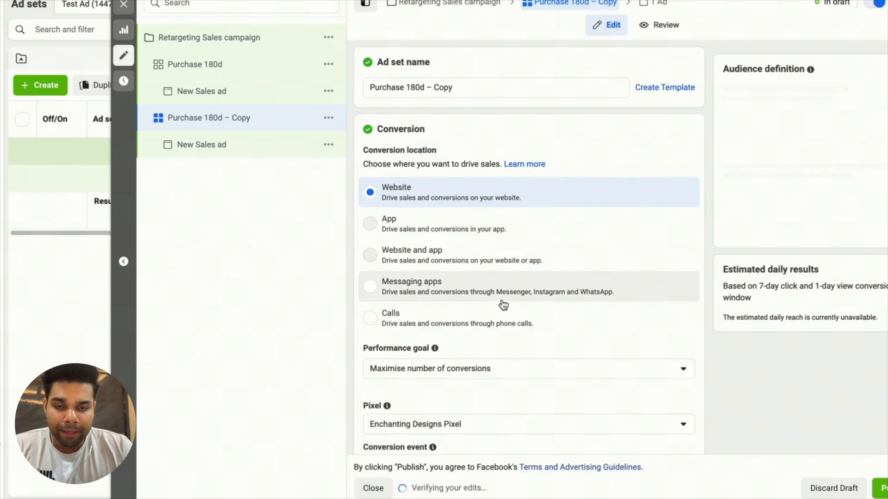
Start creating a new custom audience in the audience settings of the duplicated ad set
scroll(503, 303, down, 5)
scroll(502, 302, down, 6)
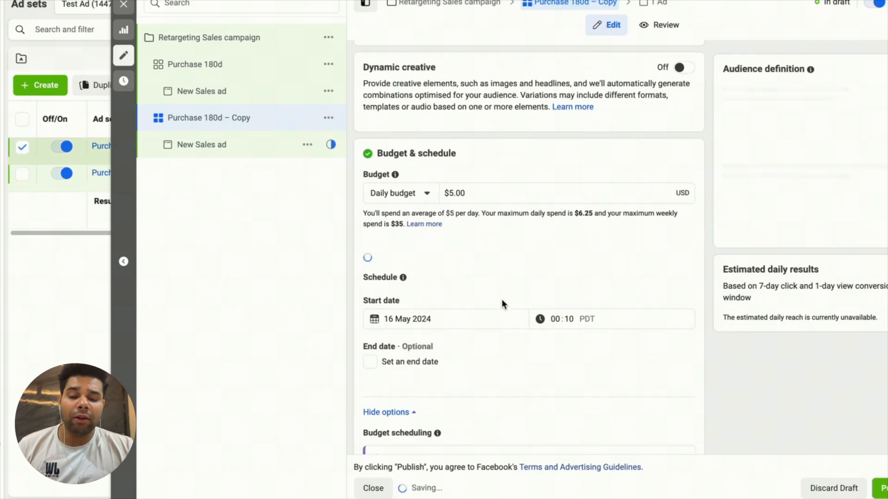
scroll(502, 303, down, 9)
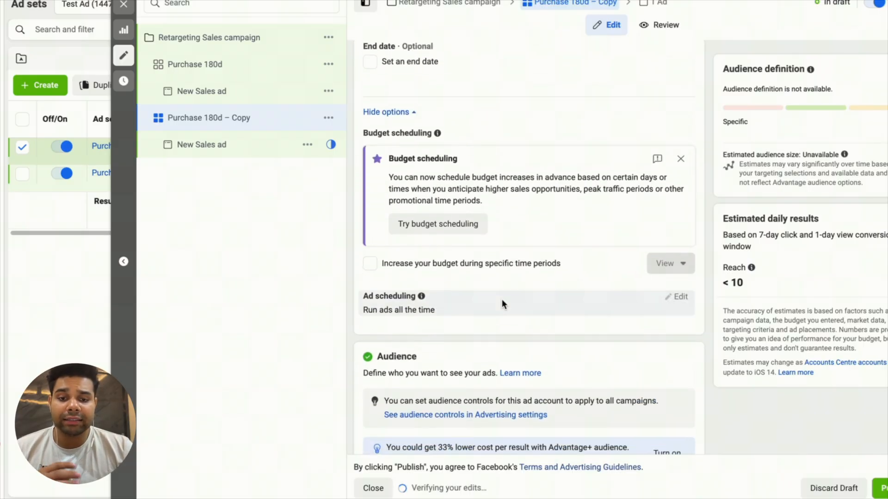
scroll(501, 298, down, 2)
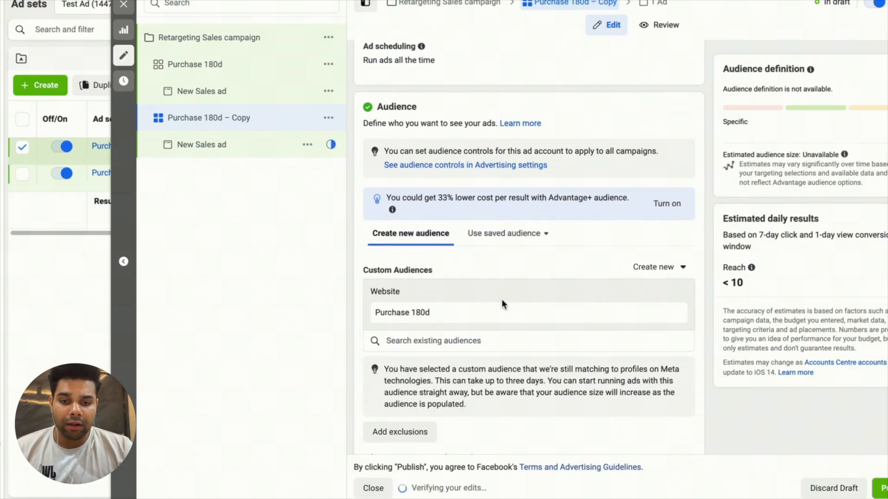
click(667, 278)
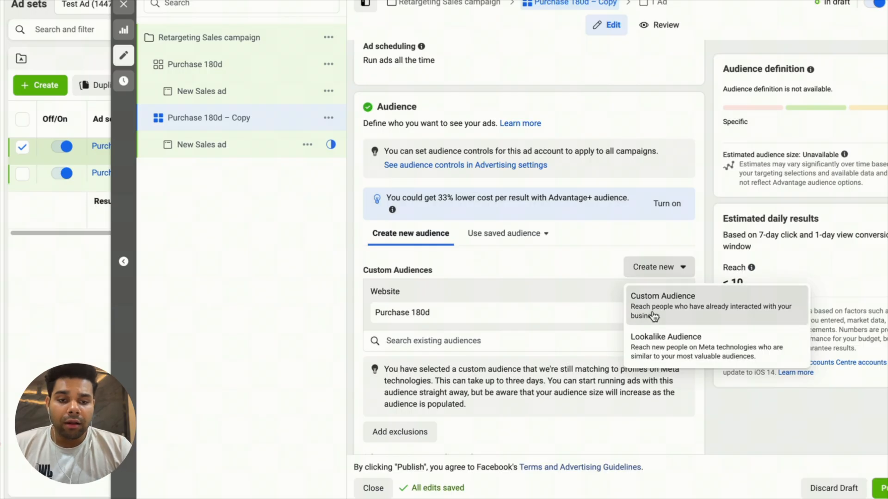
click(659, 303)
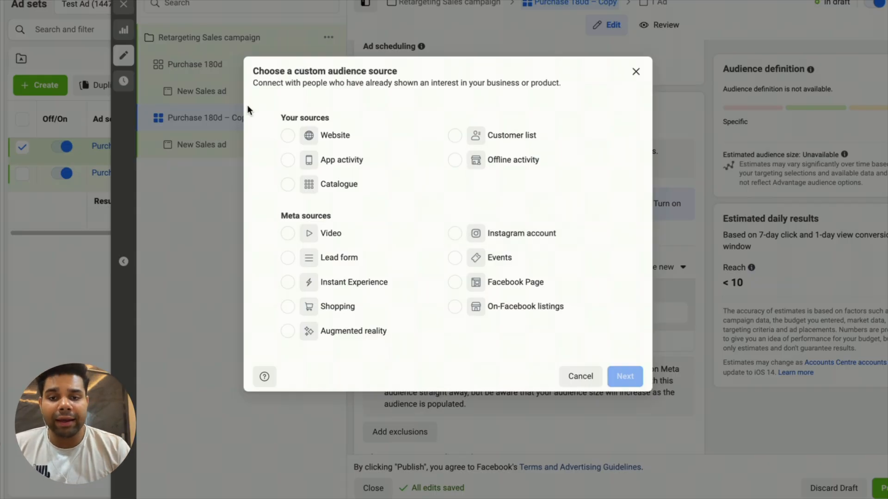
Create a website custom audience of all website visitors with 30 days of audience retention, named "All Website visitor 30d"
click(289, 135)
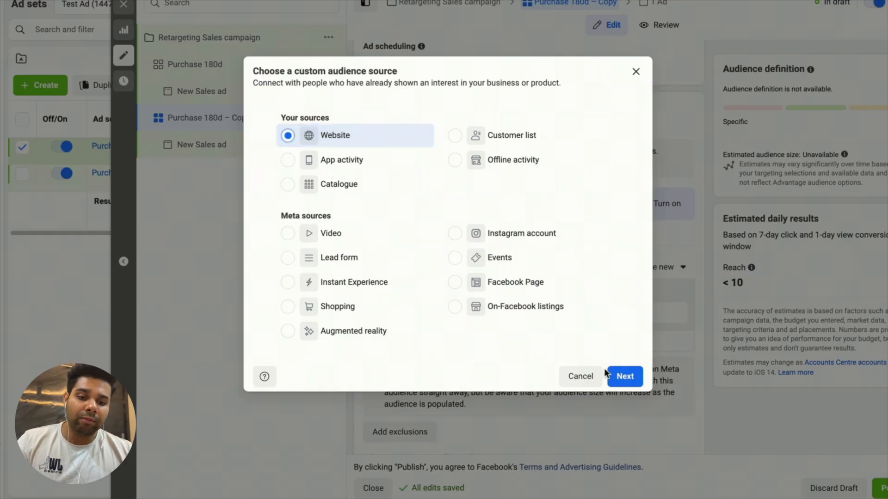
click(625, 378)
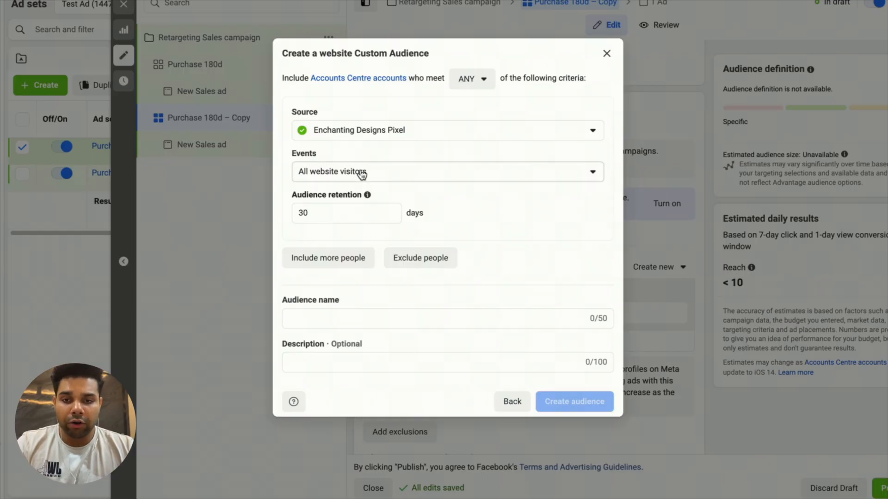
click(359, 318)
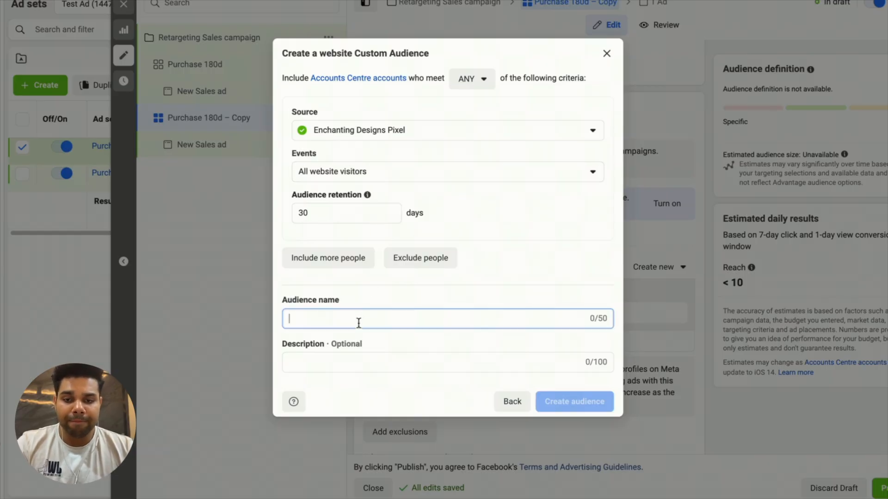
text(All Website visitor 30d)
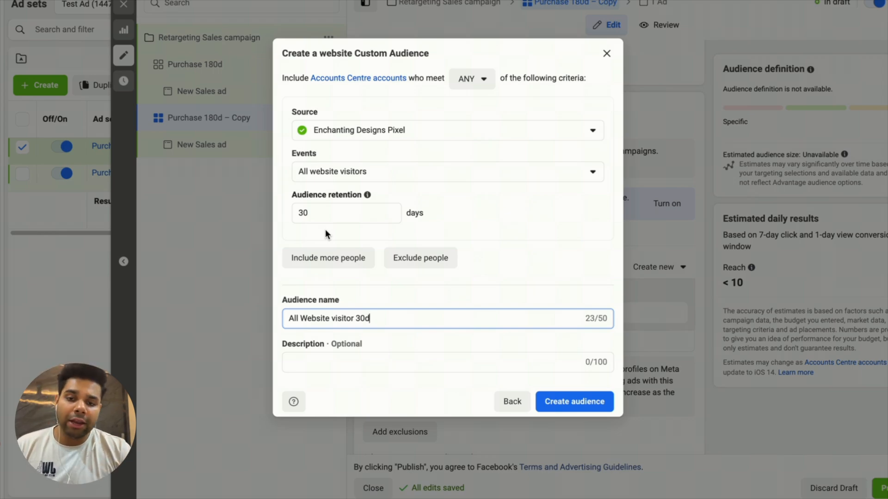
click(374, 237)
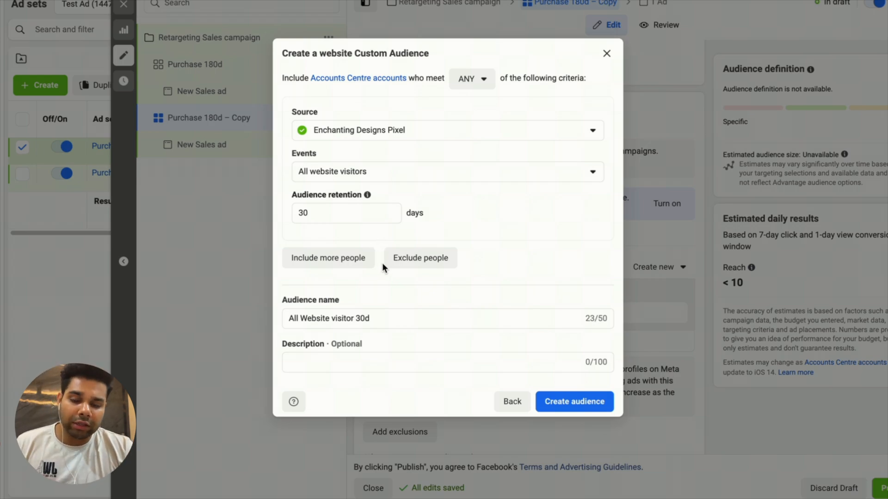
click(570, 401)
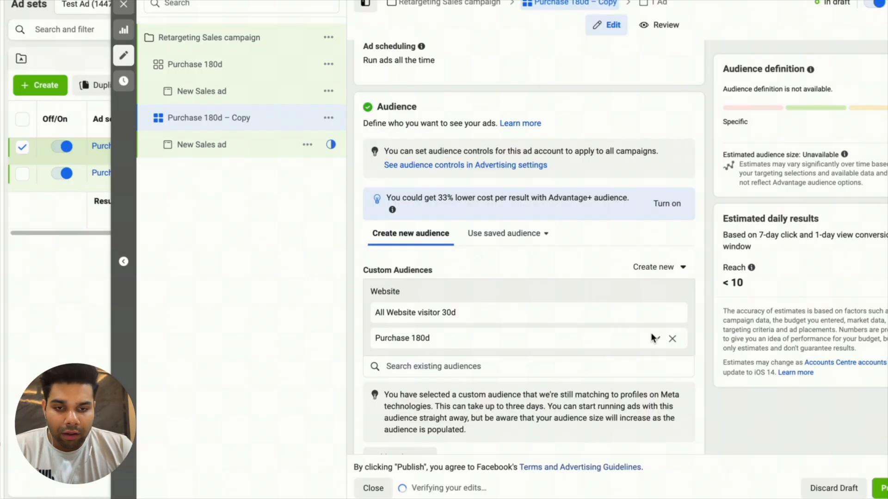
Move the Purchase 180d custom audience from the included to the excluded audiences of the duplicated ad set
click(656, 337)
click(601, 353)
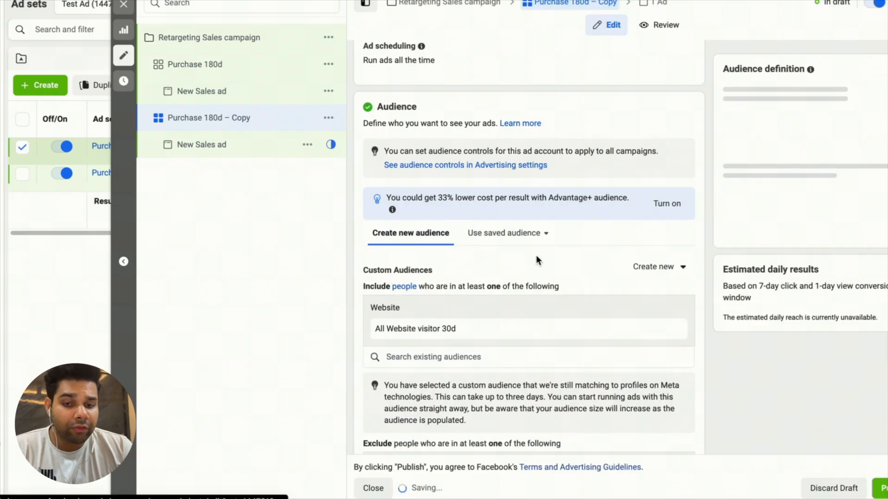
scroll(537, 255, down, 4)
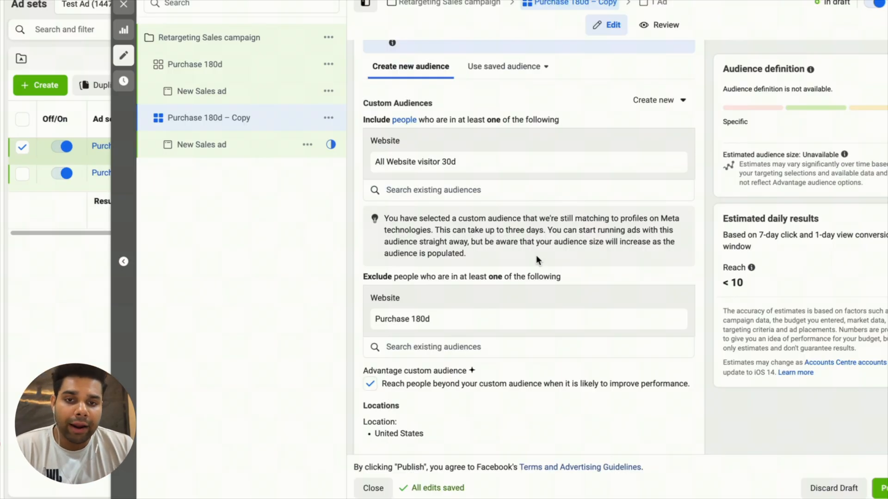
mouse_move(468, 170)
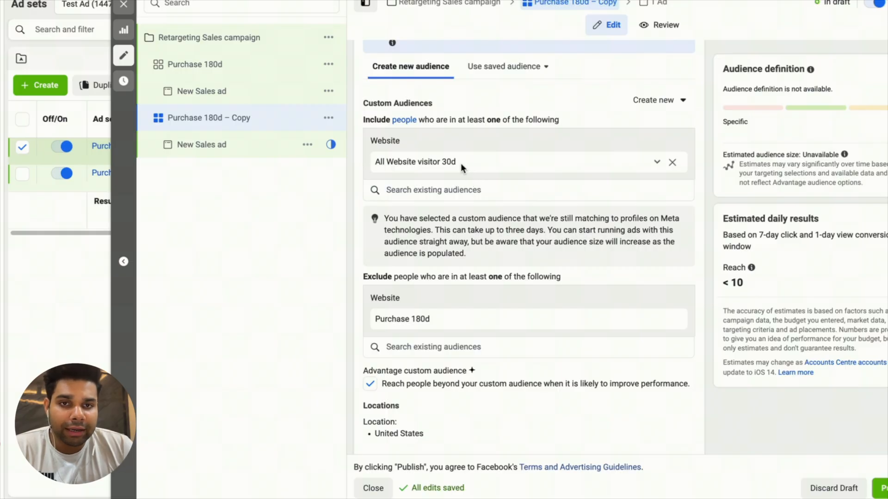
Turn off the Advantage custom audience option that reaches people beyond the custom audience
scroll(434, 245, down, 2)
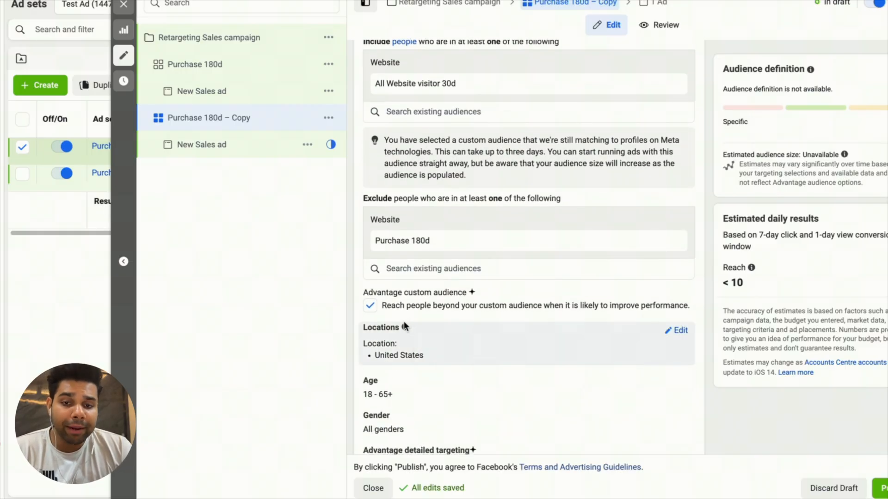
drag(361, 293, 467, 295)
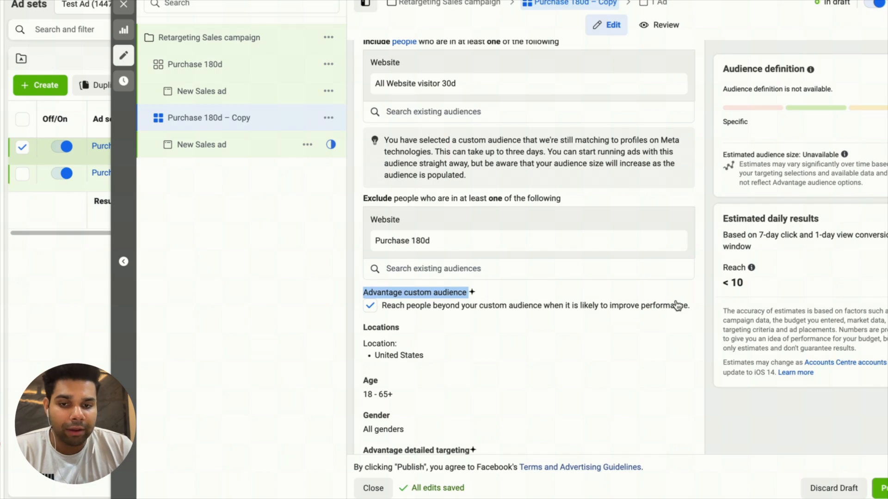
click(370, 306)
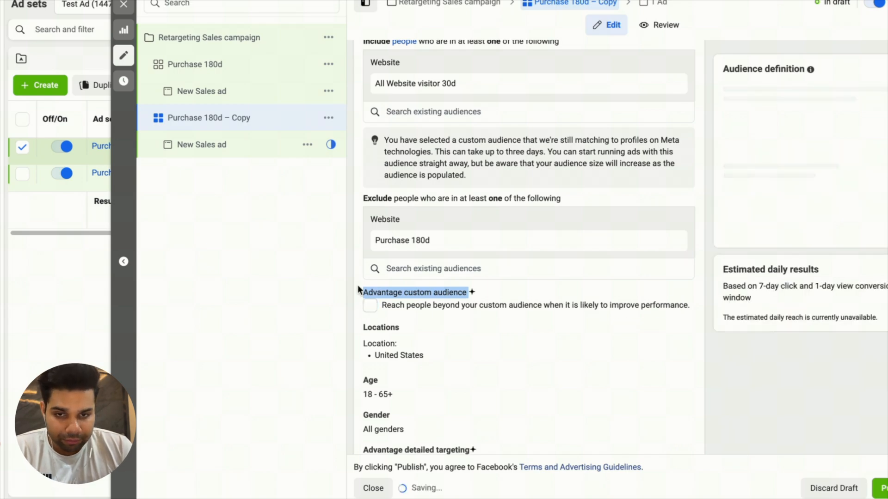
click(409, 295)
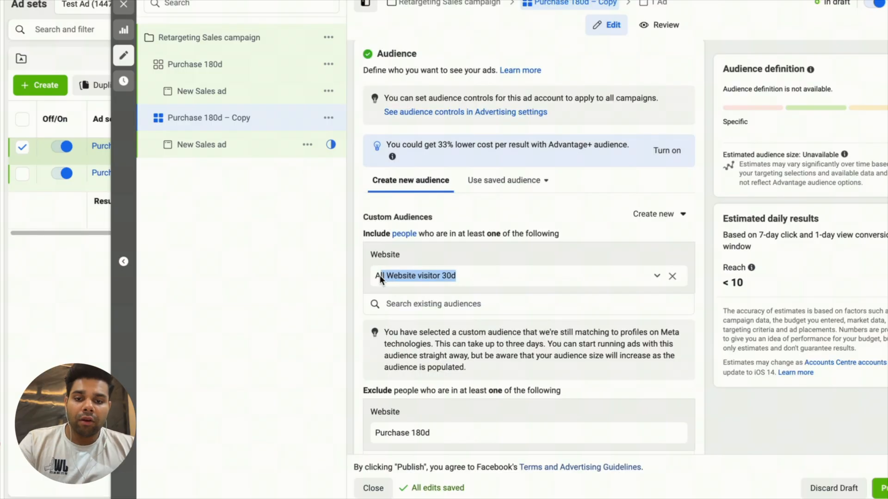
Rename the ad set to "All Website visitor 30d" by reusing the custom audience's name, and quick-duplicate it within the campaign
click(376, 276)
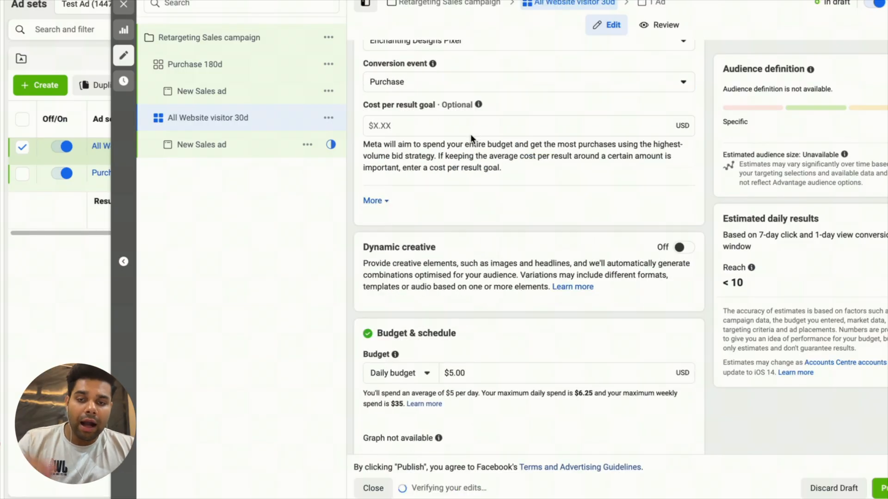
scroll(471, 139, down, 1)
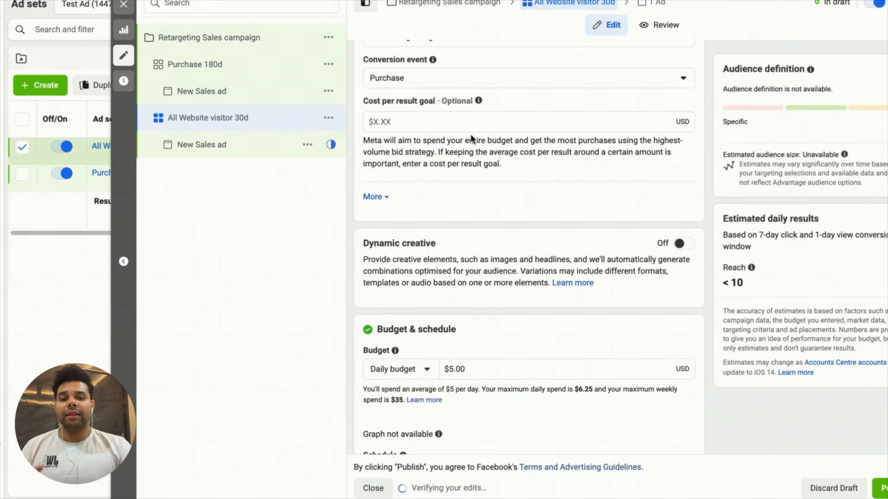
click(329, 120)
click(348, 157)
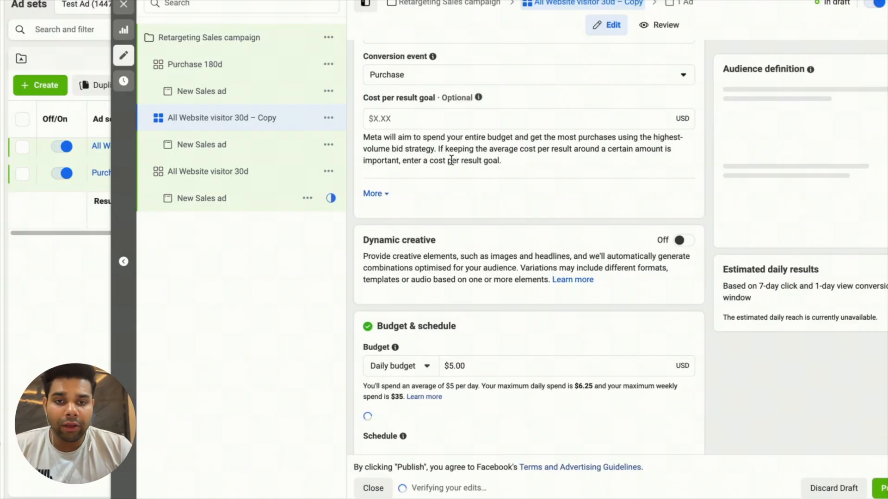
Create a website custom audience from the AddToCart event named "addtocart 30d" and remove All Website visitor 30d from the copy's included audiences
scroll(471, 342, down, 10)
scroll(470, 342, down, 10)
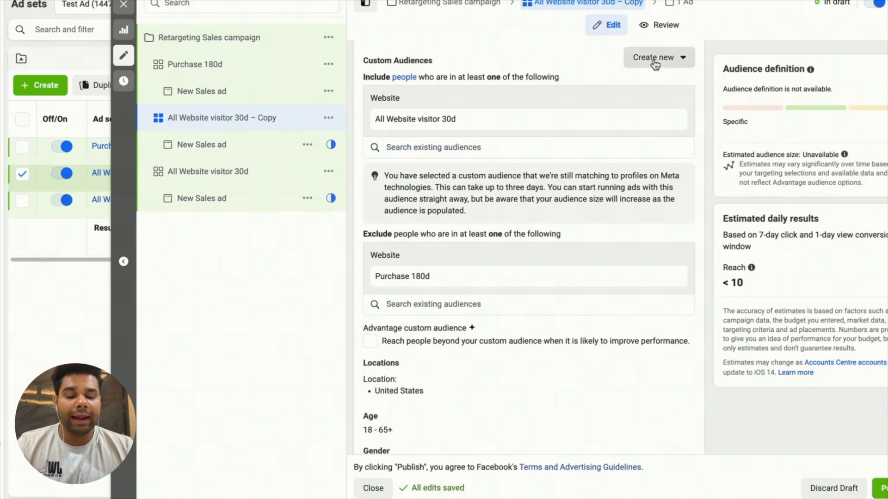
click(654, 60)
click(662, 101)
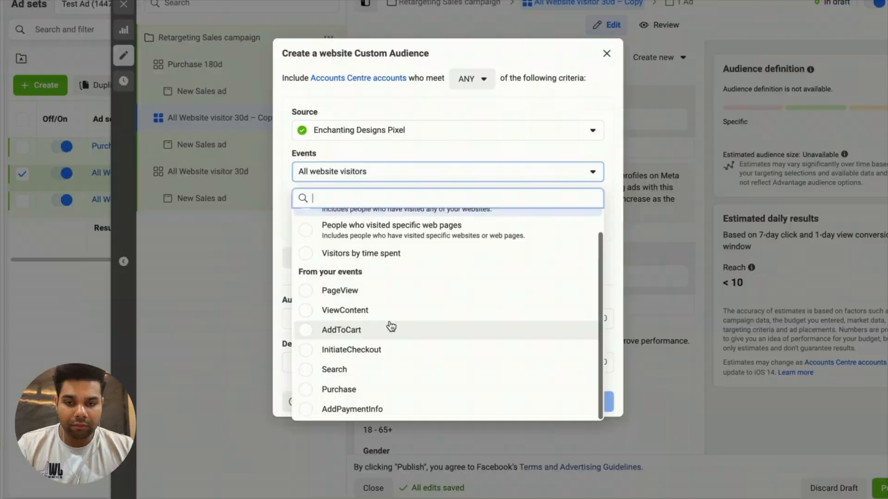
click(389, 326)
click(332, 333)
text(addtocart)
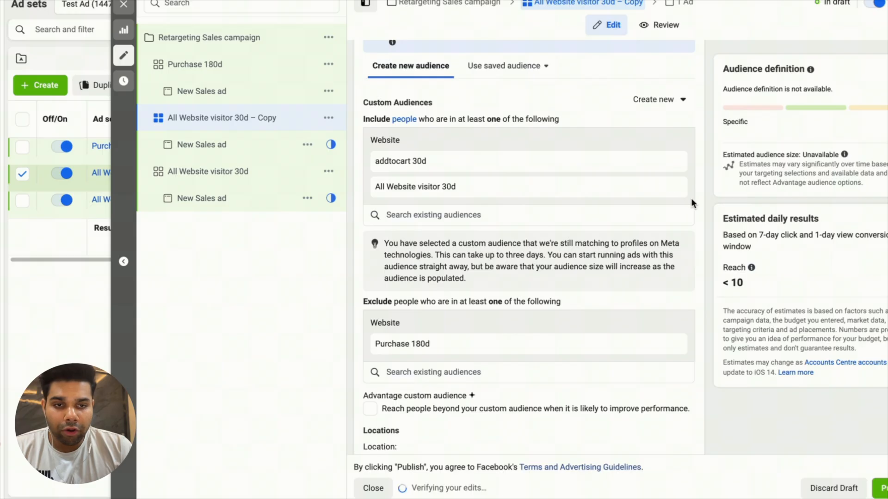
click(670, 190)
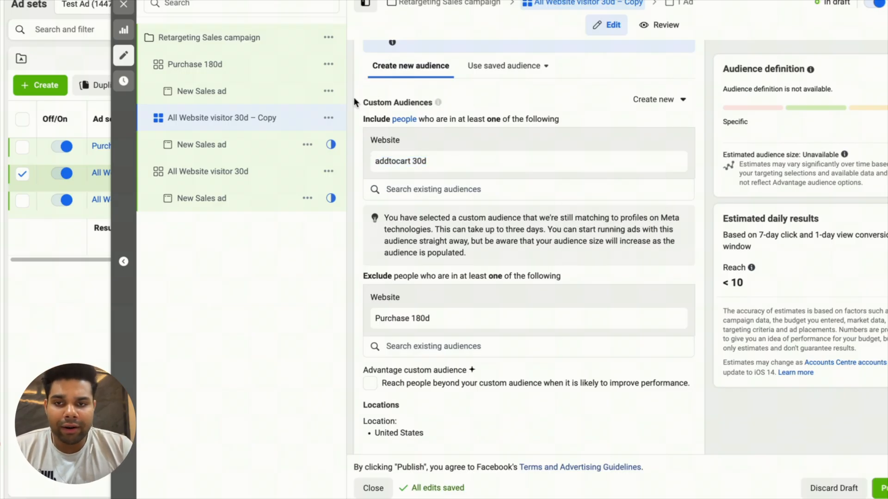
Rename the duplicated ad set to "addtocart 30d" by copying the custom audience's name
drag(439, 160, 373, 166)
key(ctrl+c)
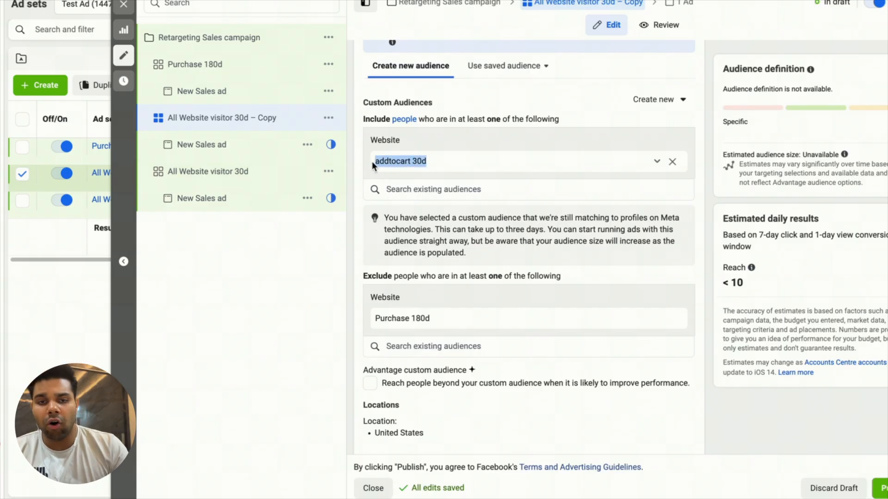
scroll(374, 165, up, 15)
triple_click(406, 88)
key(ctrl+v)
click(501, 52)
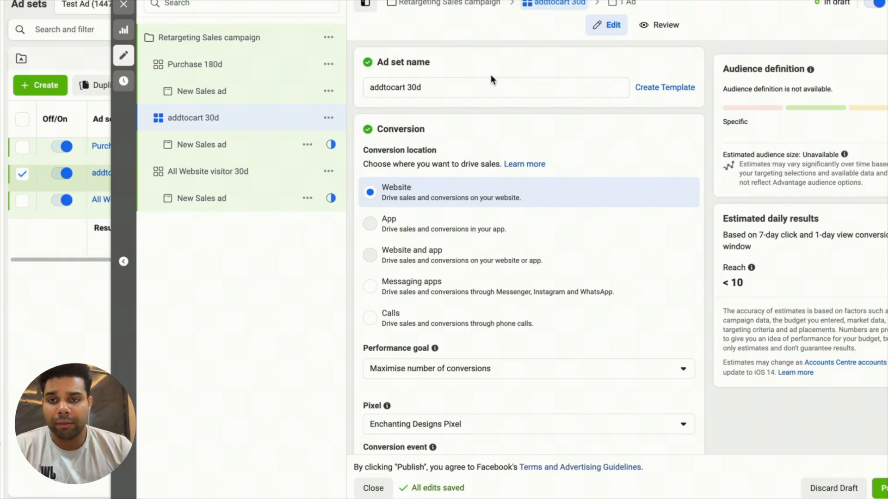
Close the editor and duplicate the All Website visitor 30d ad set once into the original campaign
click(123, 4)
click(192, 210)
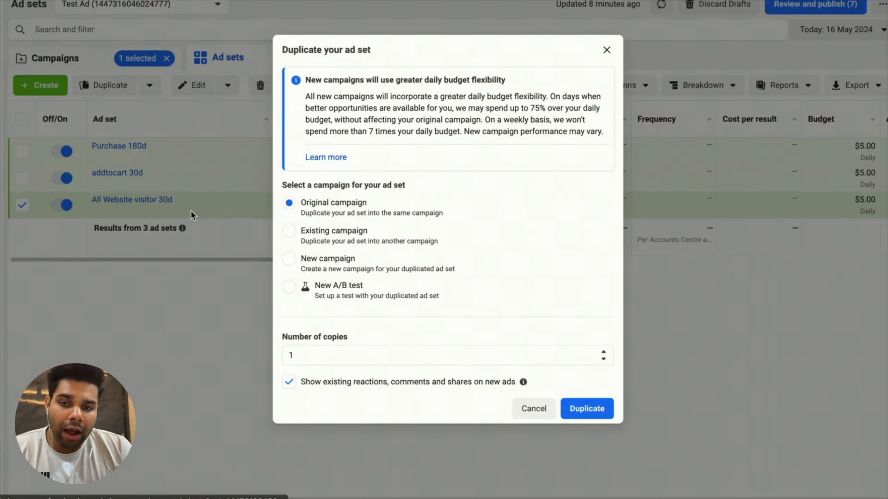
mouse_move(523, 382)
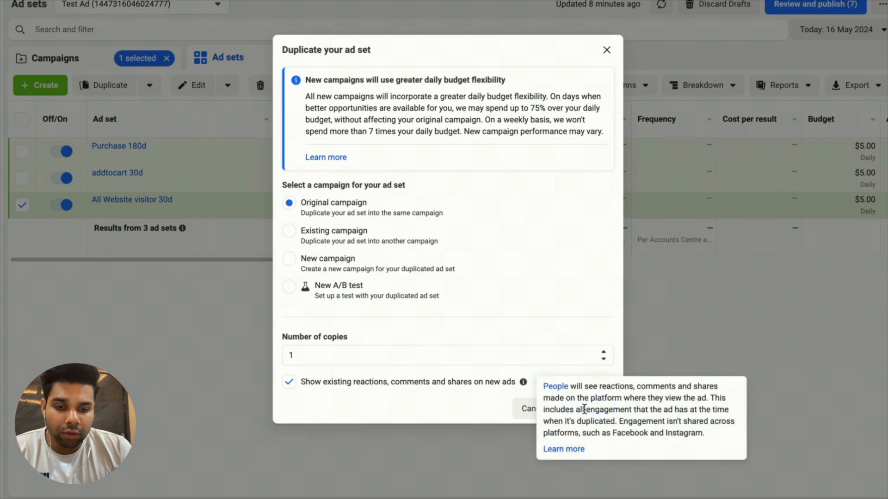
click(590, 410)
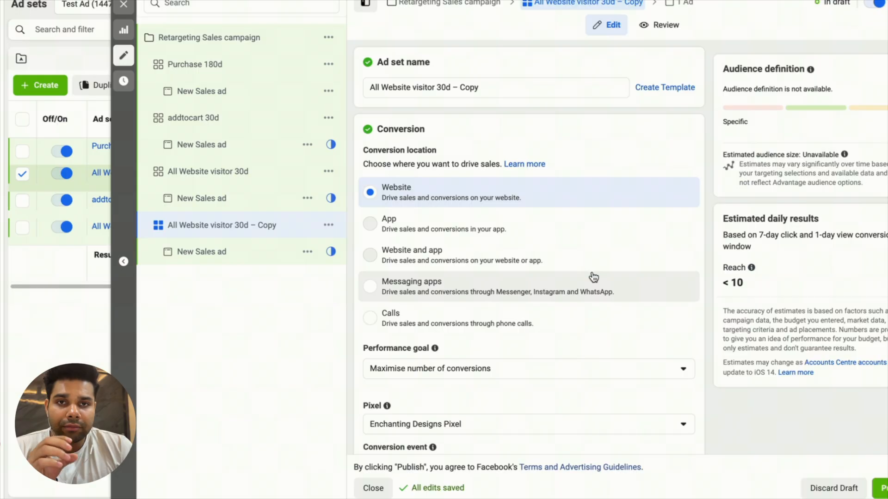
Start an Instagram custom audience for the new copy, based on accounts who engaged with any post or ad
scroll(581, 313, down, 2)
scroll(581, 313, down, 1)
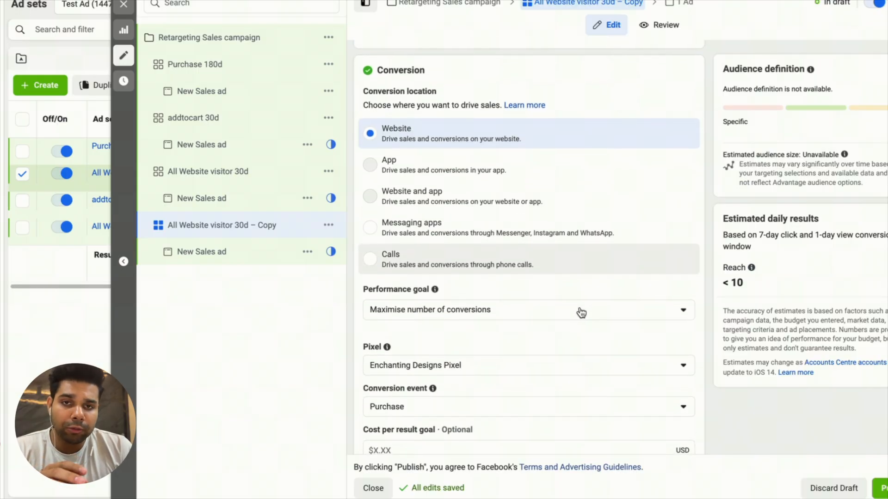
scroll(581, 313, down, 10)
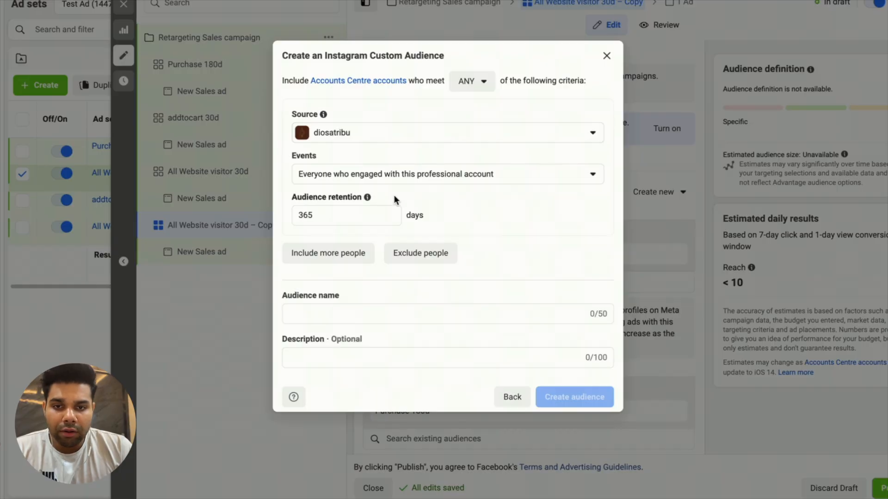
click(399, 178)
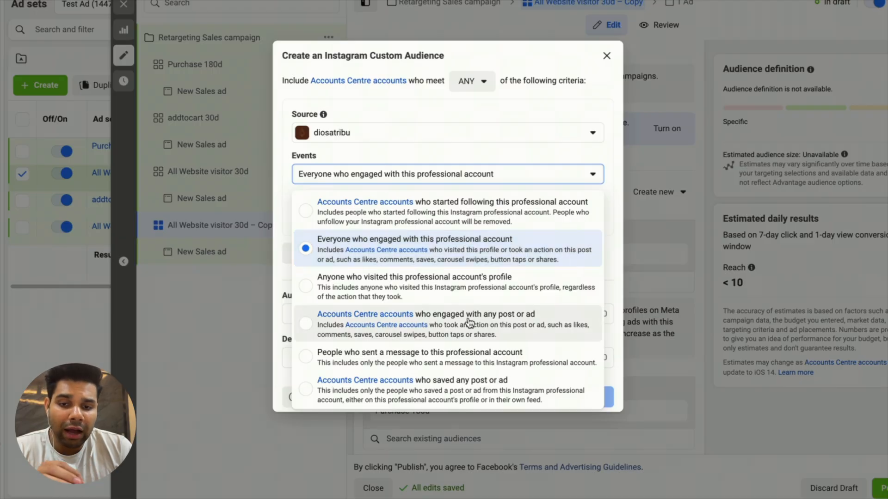
click(312, 318)
click(414, 175)
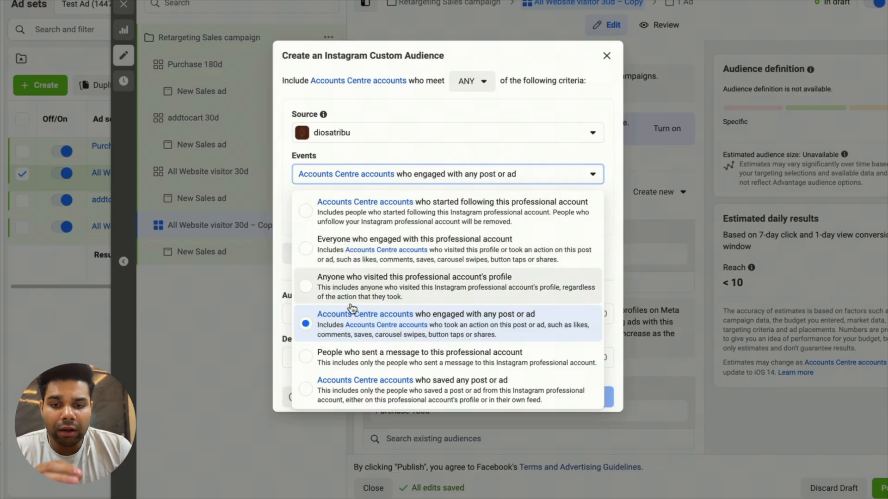
click(535, 320)
Create the Instagram audience with 180 days of retention, named "Ig 180d engagement with any post or ad", and give the ad set the same name
double_click(325, 214)
text(180)
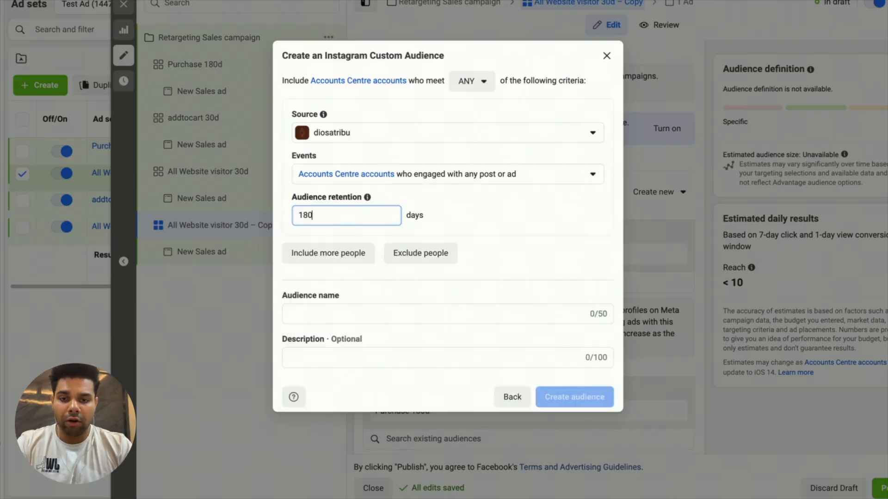
click(355, 317)
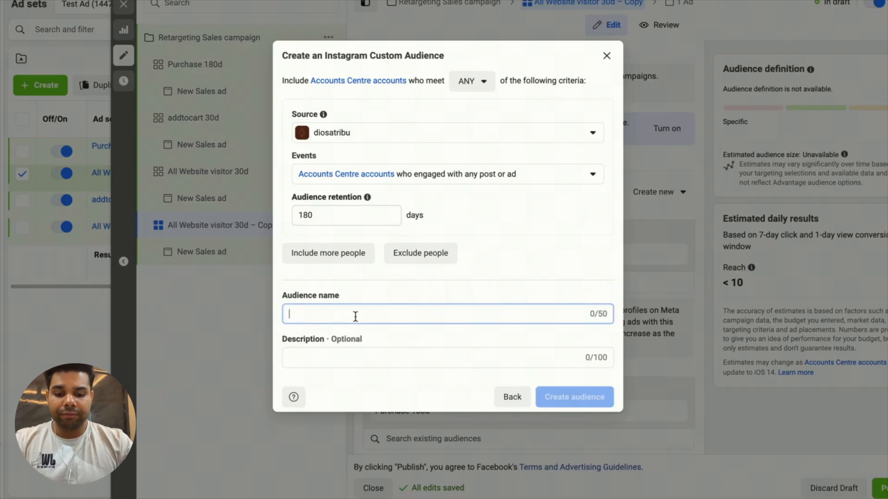
text(Ig 1)
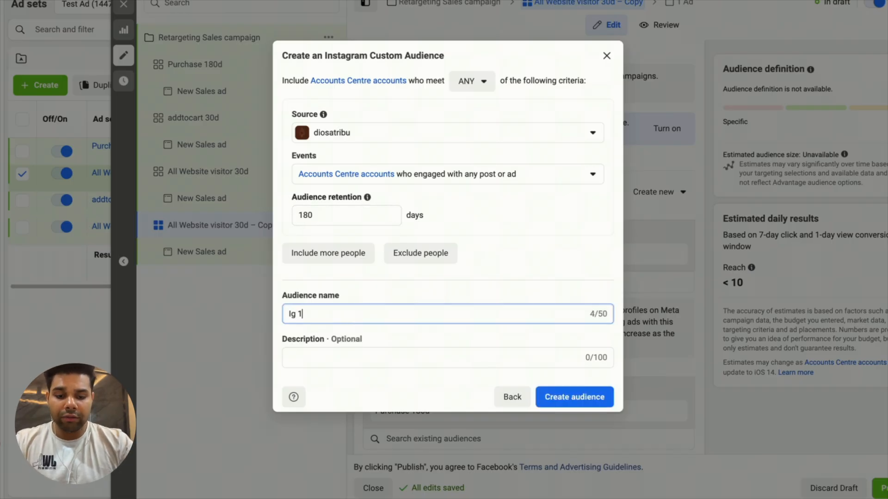
text(80d engagement with a)
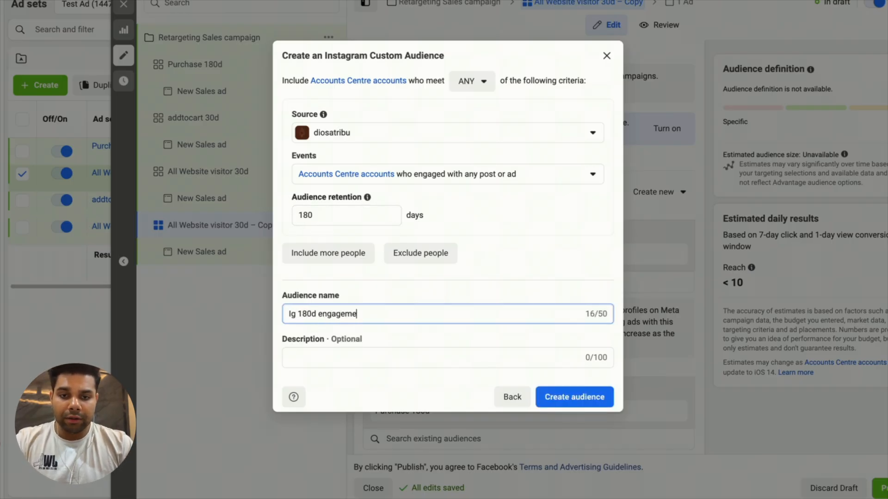
text(ny post or ad)
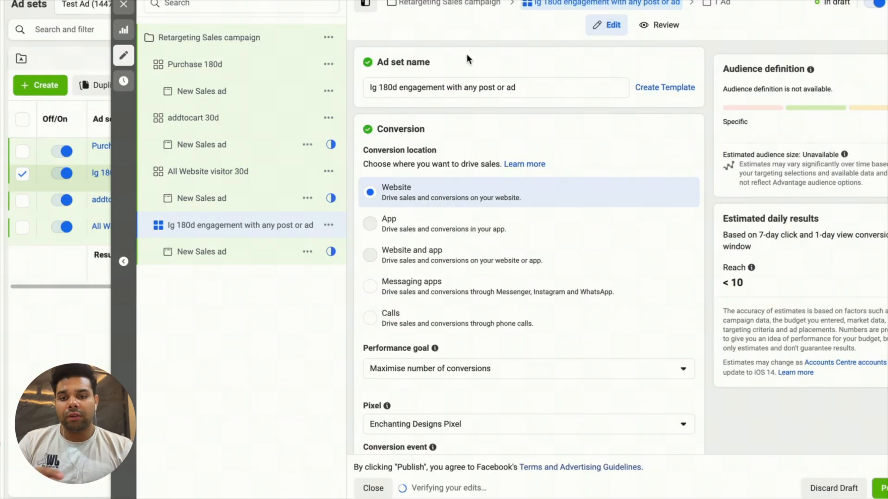
Create a Facebook Page custom audience of everyone who engaged with the Page, named "Fb 180d engagement", for the Instagram engagement ad set
scroll(485, 322, down, 5)
scroll(485, 323, down, 15)
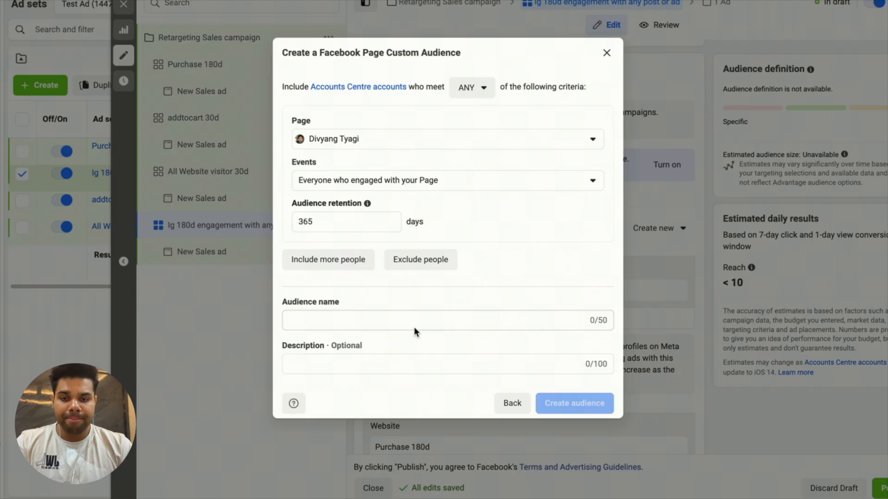
click(407, 321)
text(Fb 180d engagement)
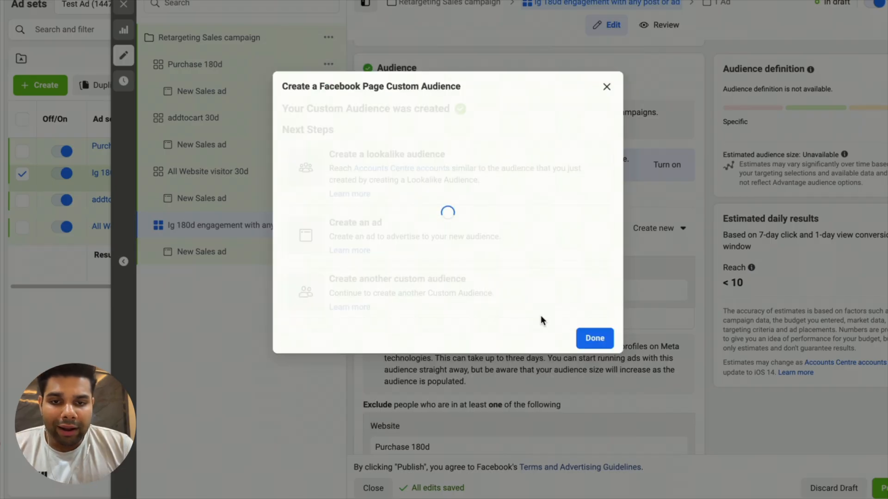
click(593, 338)
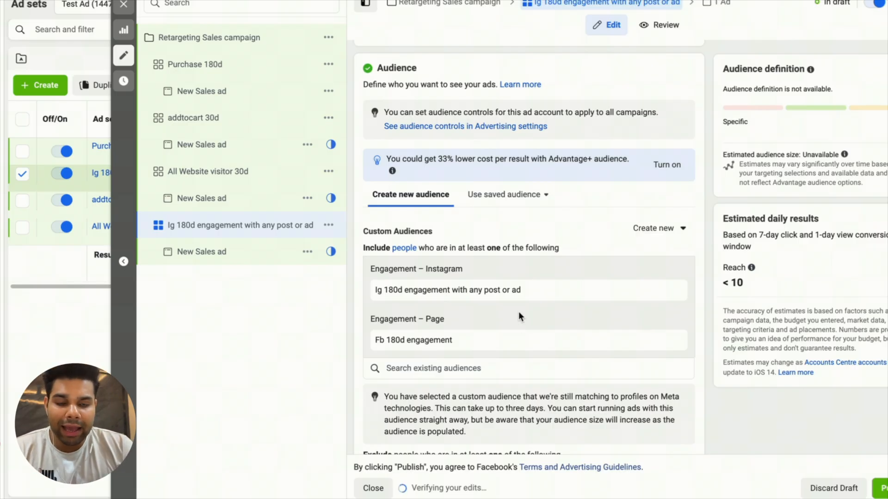
Rename the ad set "Ig and Fb 180d engagement with any post or ad", close the editor and deselect the ad set
scroll(486, 213, up, 15)
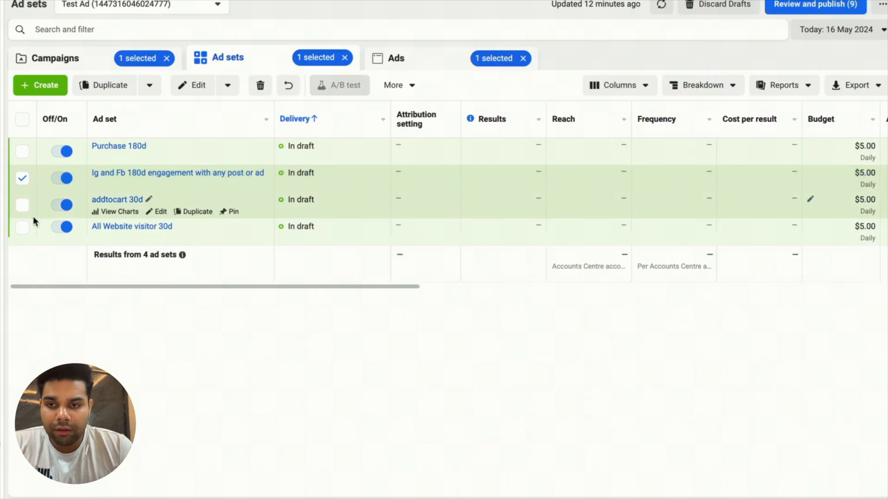
click(22, 178)
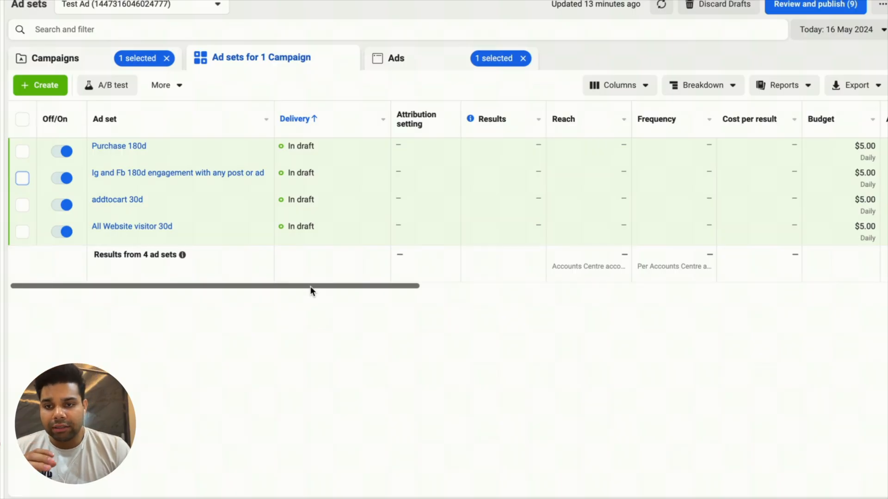
mouse_move(127, 205)
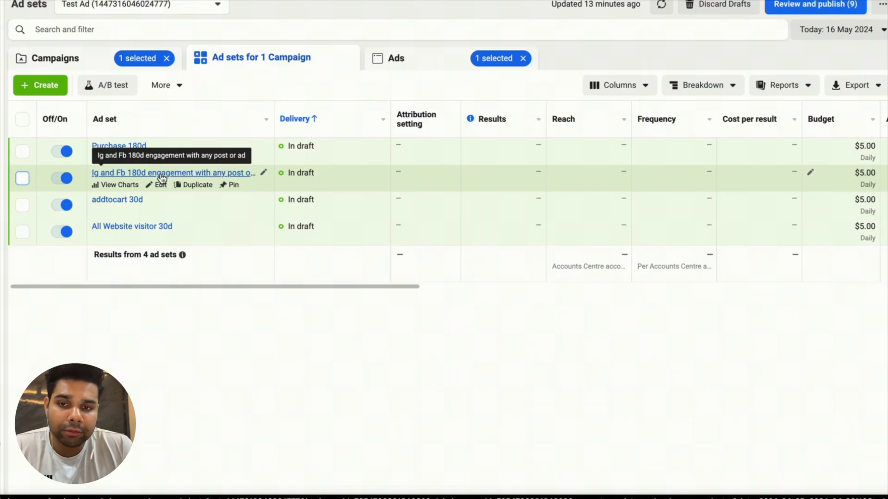
click(23, 178)
click(22, 204)
click(22, 231)
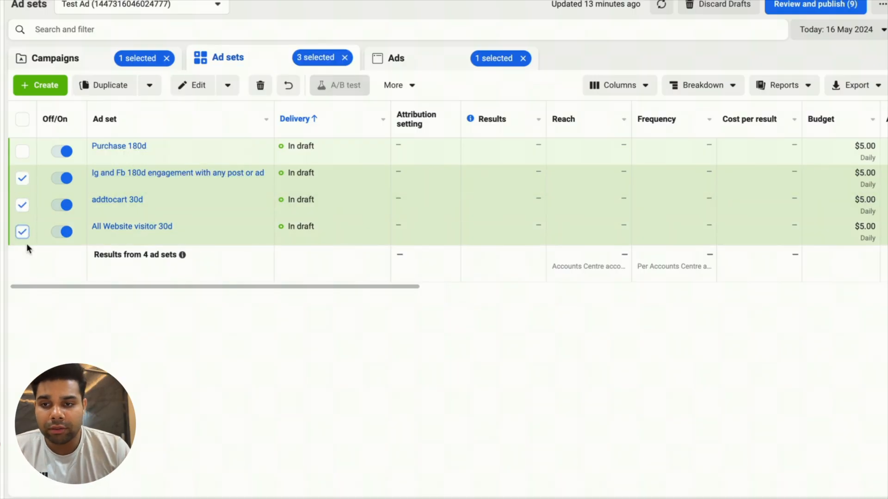
click(22, 178)
click(22, 204)
click(22, 232)
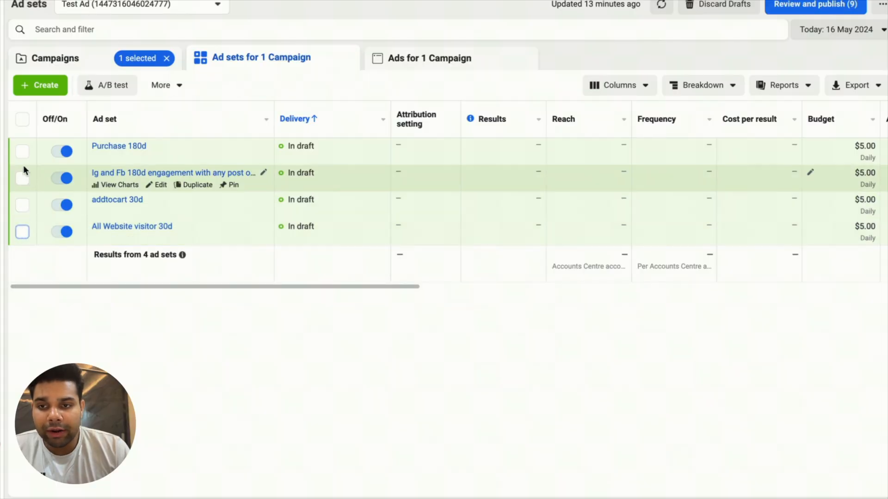
Select only the Purchase 180d ad set in the ad set list
click(22, 152)
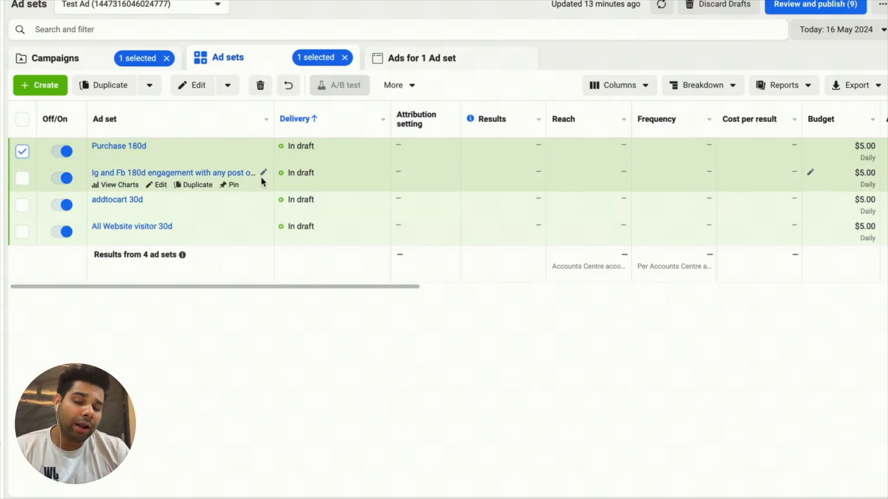